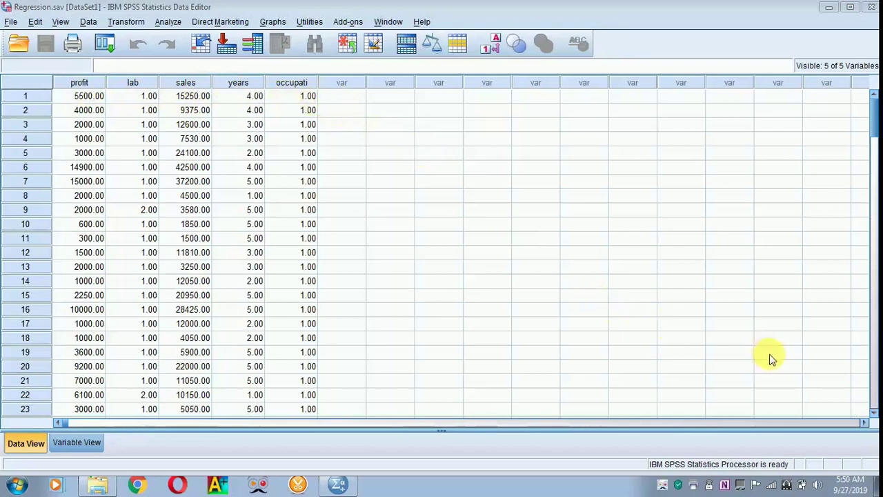
Browse the data cases and briefly show the occupation value labels BUSINESS and SERVICE.
click(874, 403)
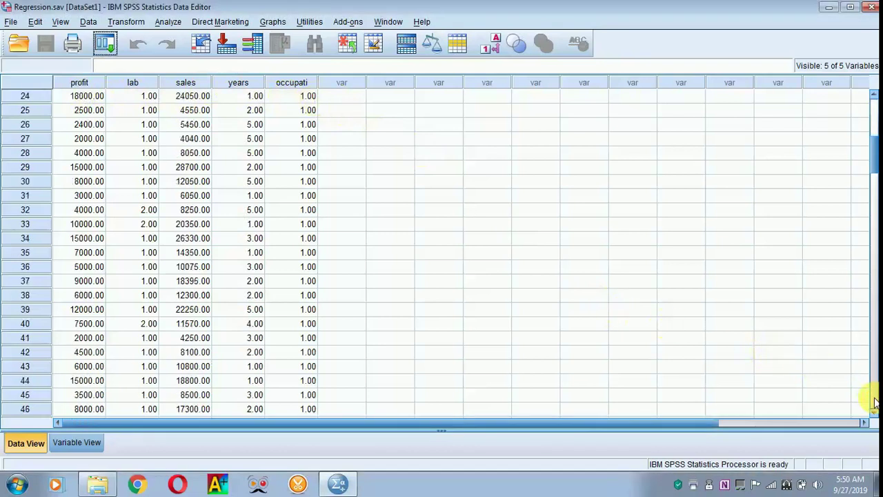
click(874, 404)
click(874, 403)
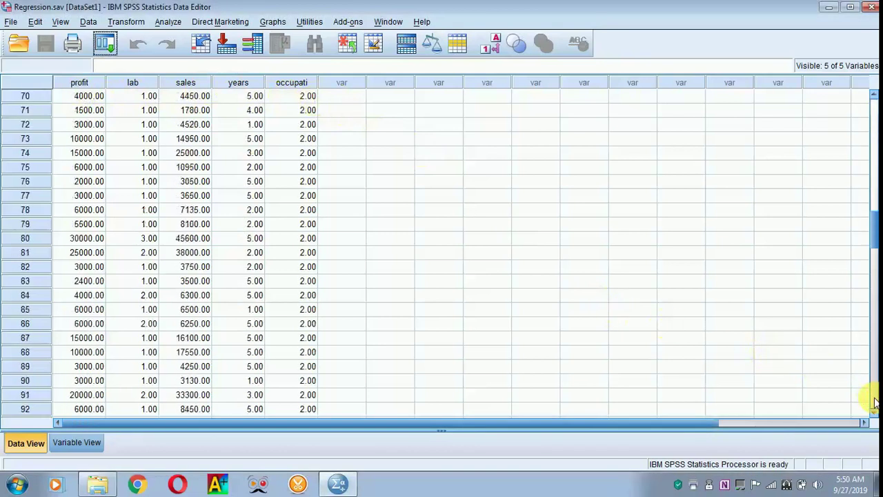
click(873, 118)
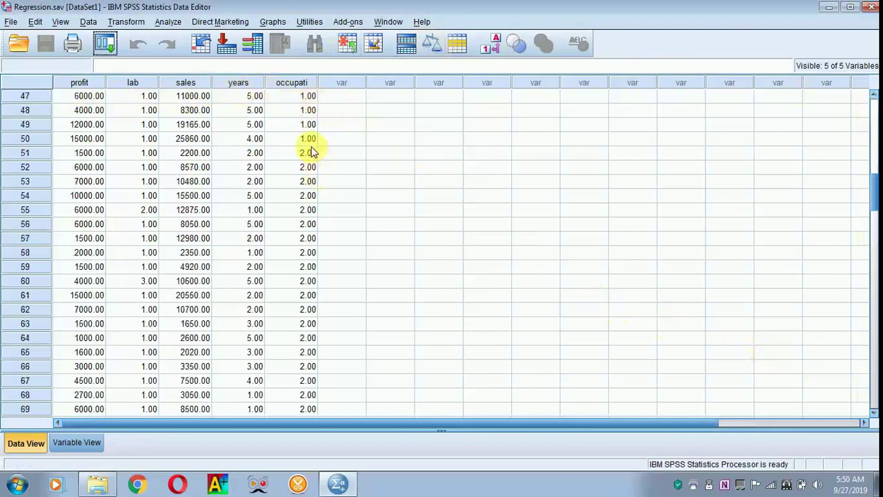
click(488, 43)
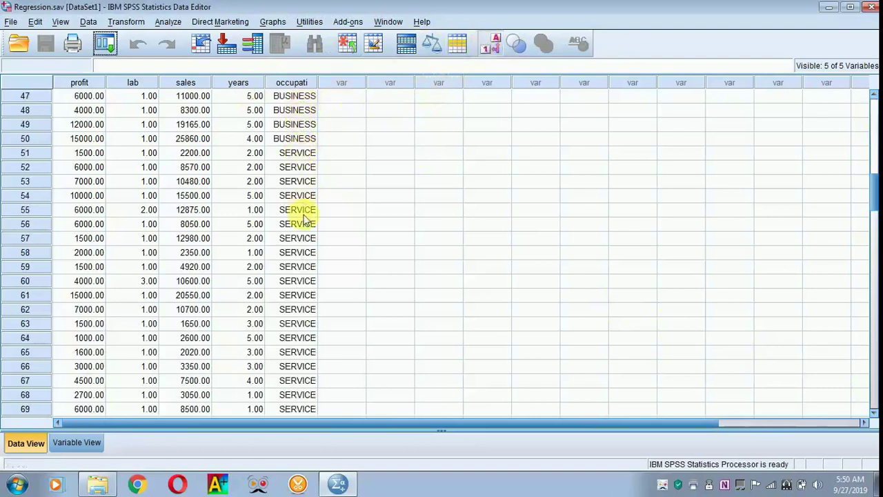
click(494, 49)
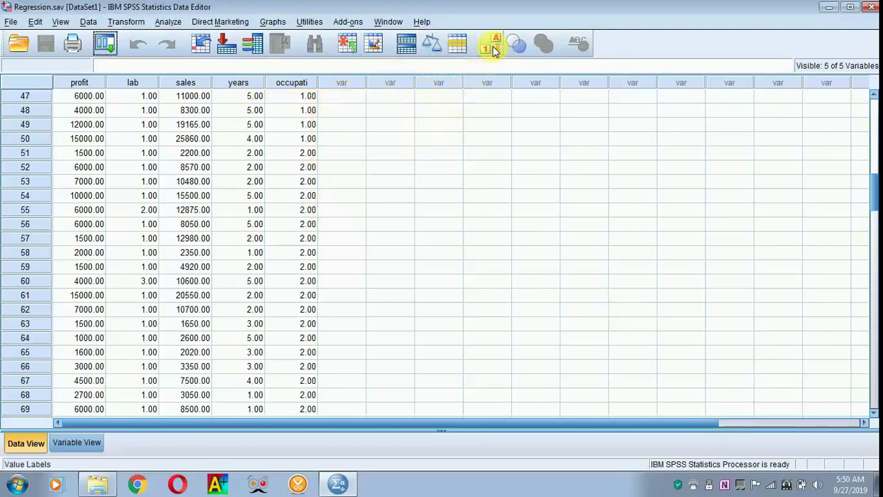
click(874, 108)
click(873, 109)
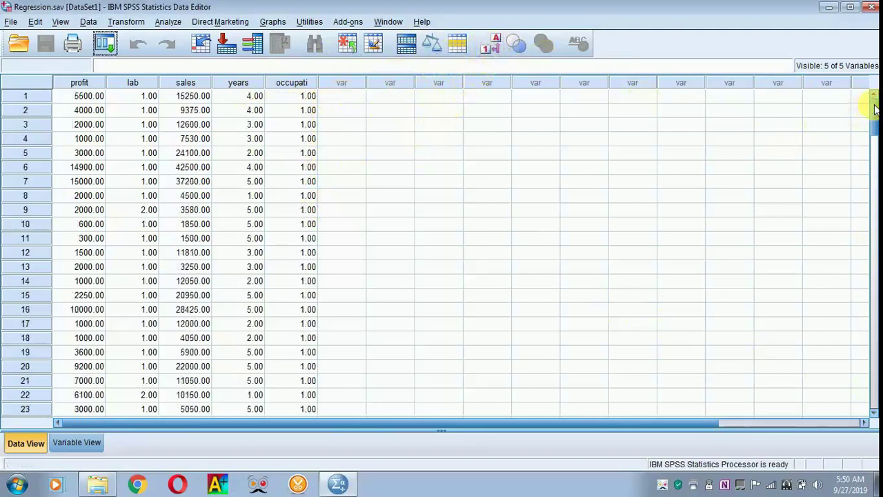
Set up a linear regression of profit on lab, sales, years and occupati using Stepwise entry.
click(161, 24)
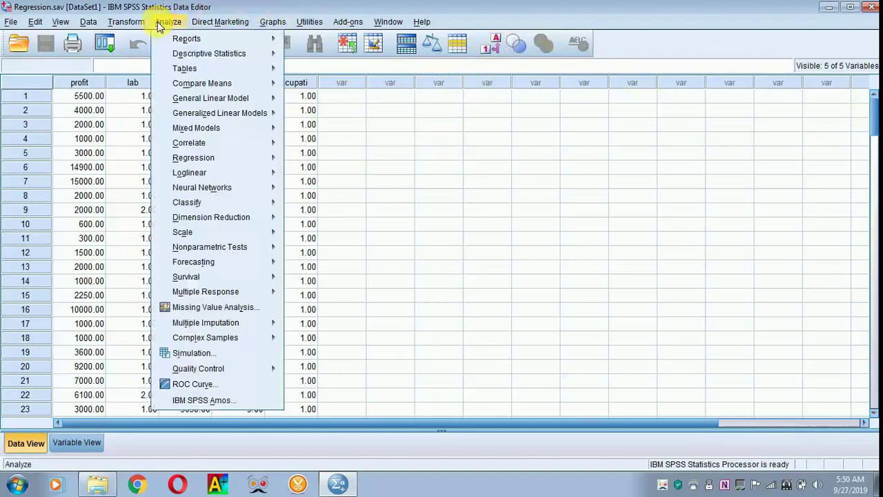
mouse_move(190, 145)
mouse_move(206, 161)
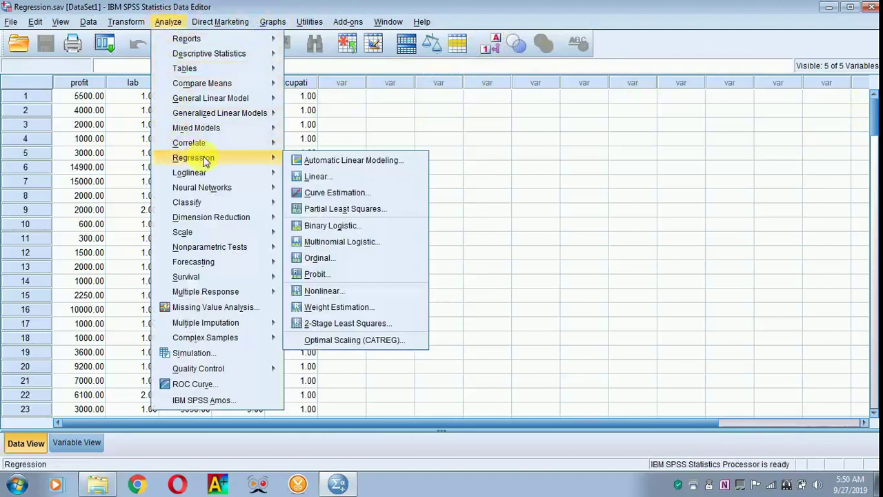
click(312, 178)
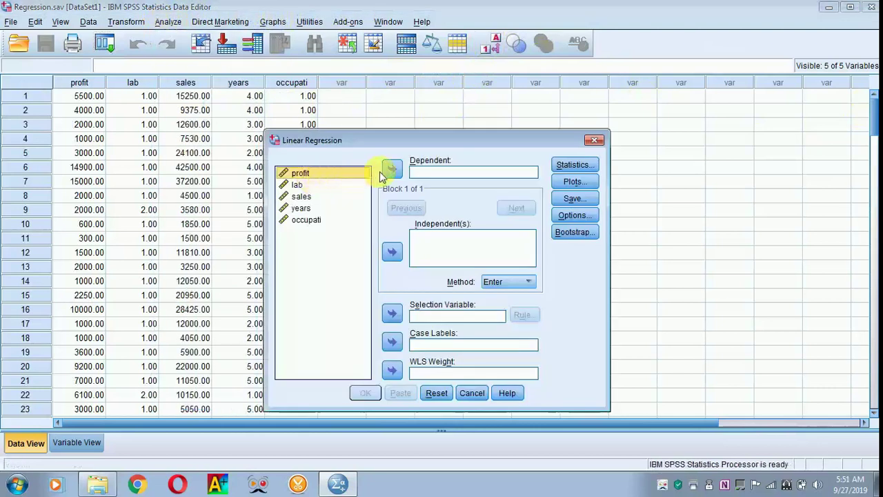
click(390, 173)
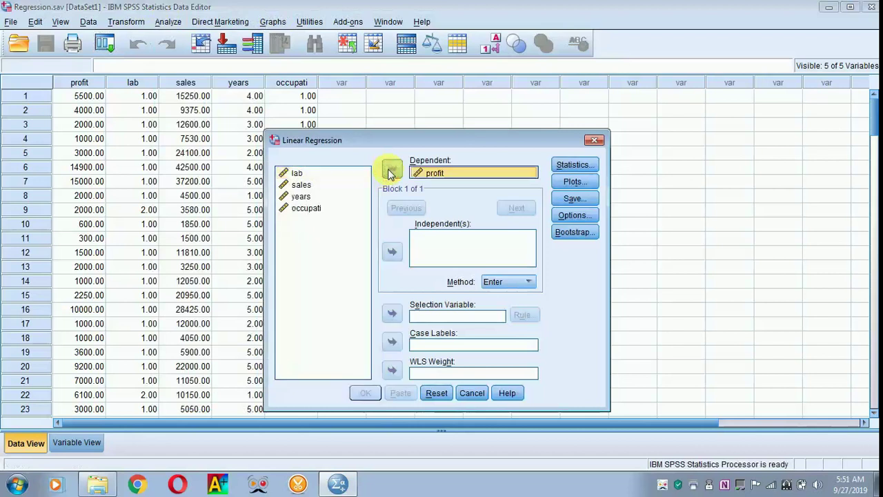
click(301, 173)
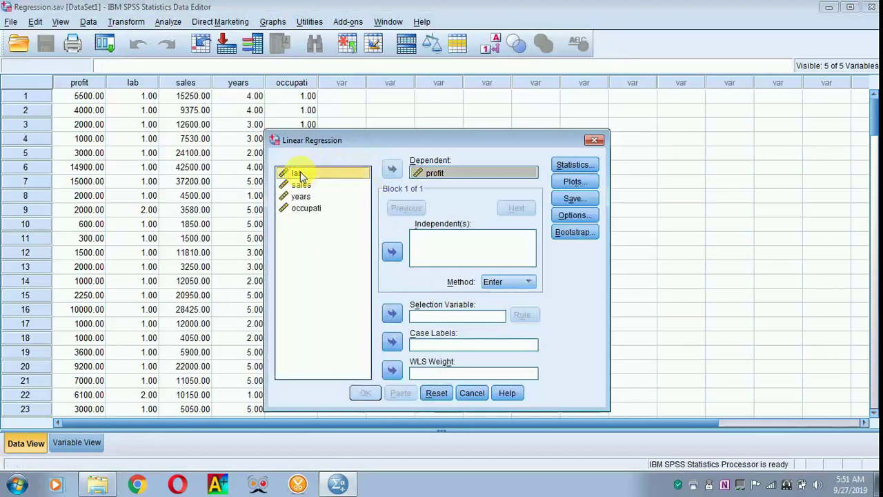
shift+click(306, 208)
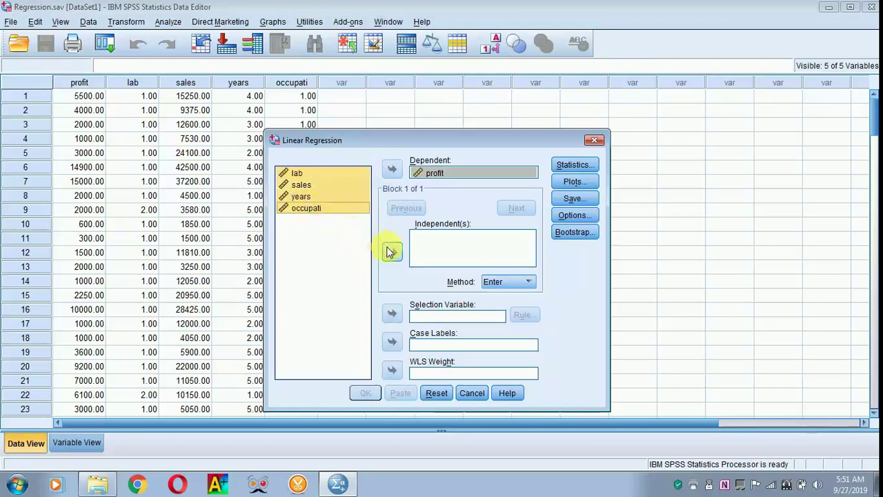
click(390, 252)
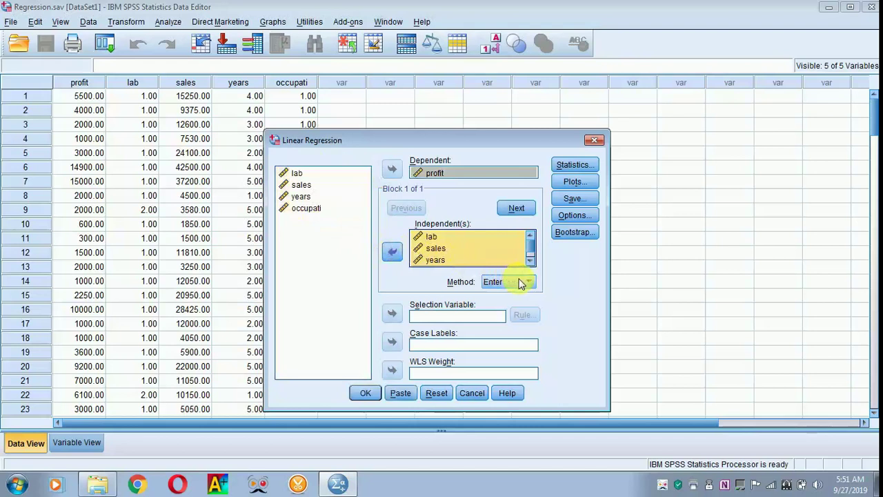
click(521, 283)
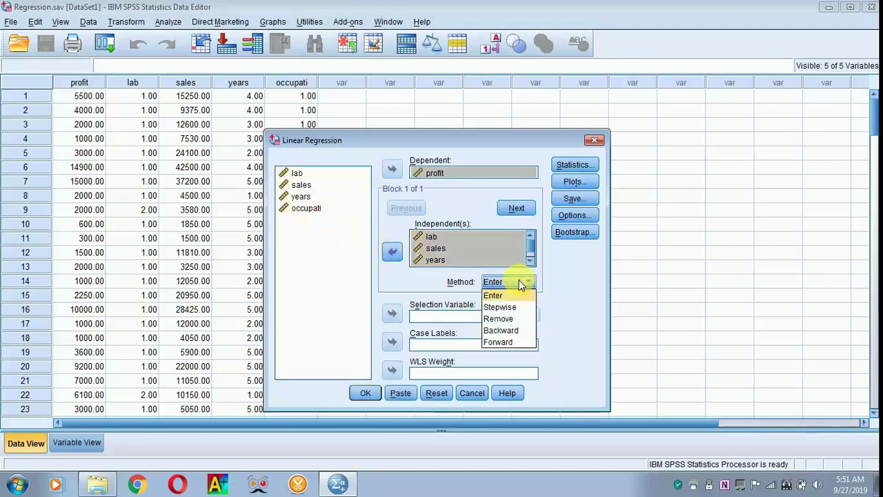
click(510, 308)
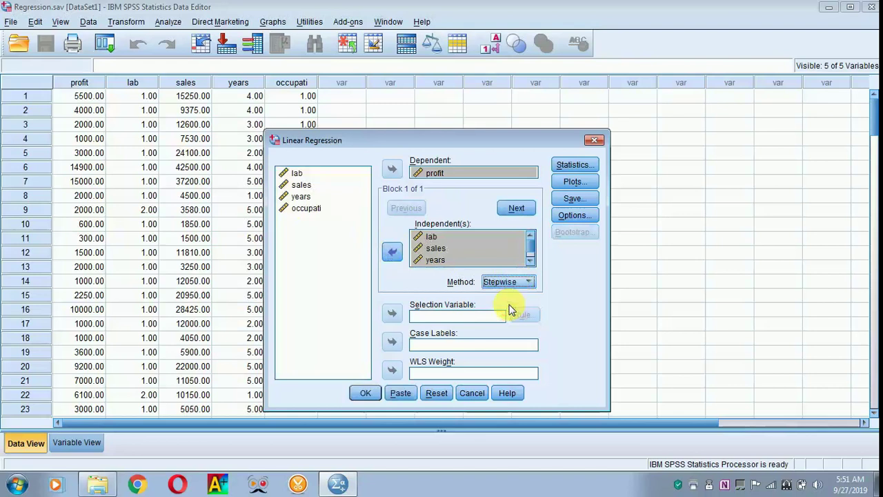
Request R squared change, descriptives, collinearity diagnostics and Durbin-Watson in the regression statistics.
click(573, 165)
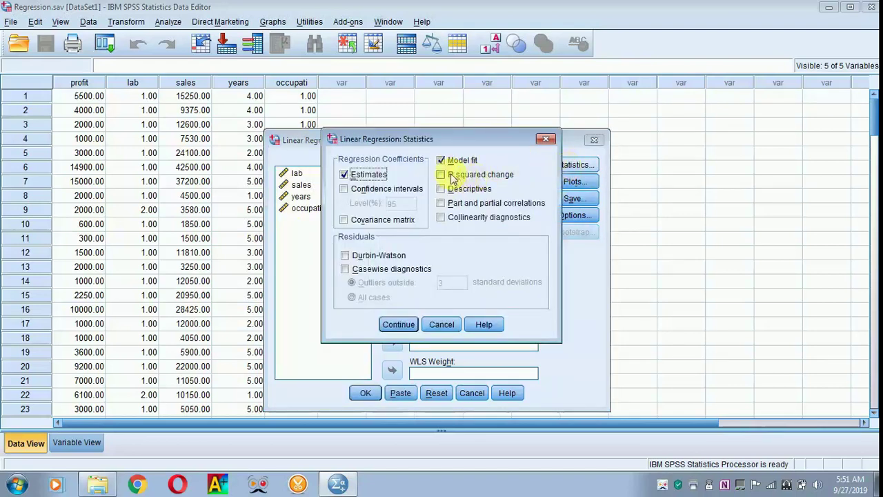
click(446, 176)
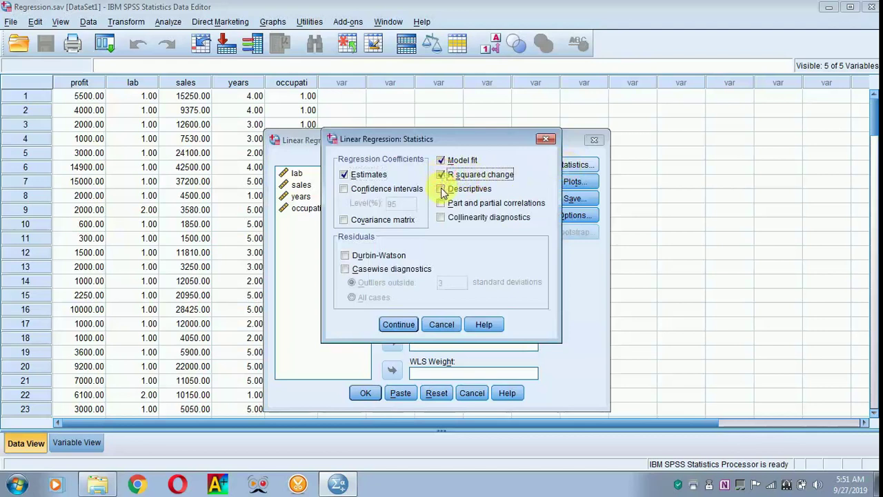
click(442, 189)
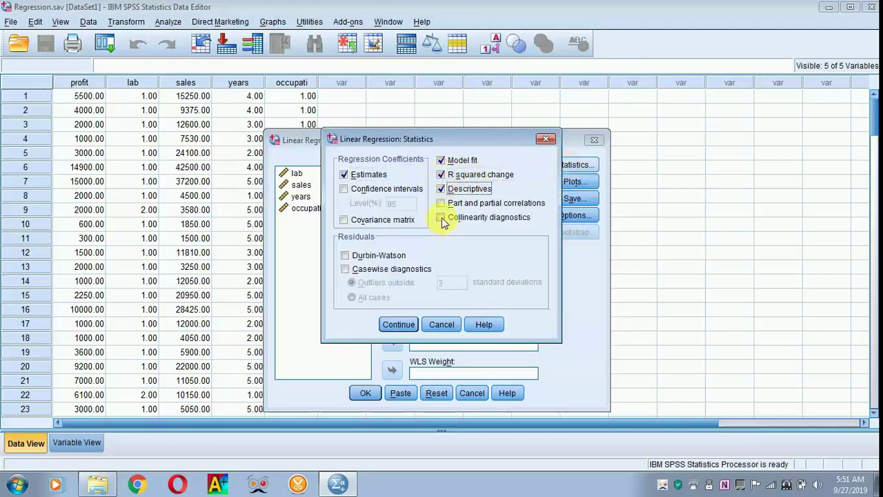
click(443, 218)
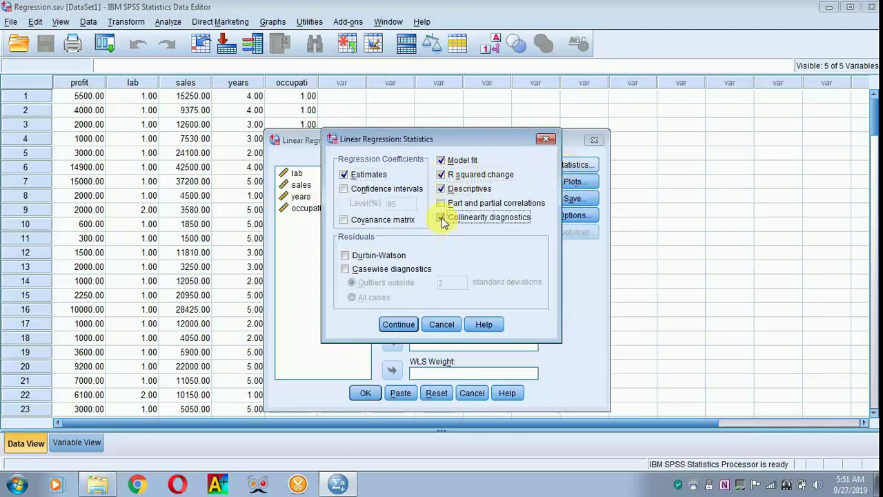
click(346, 256)
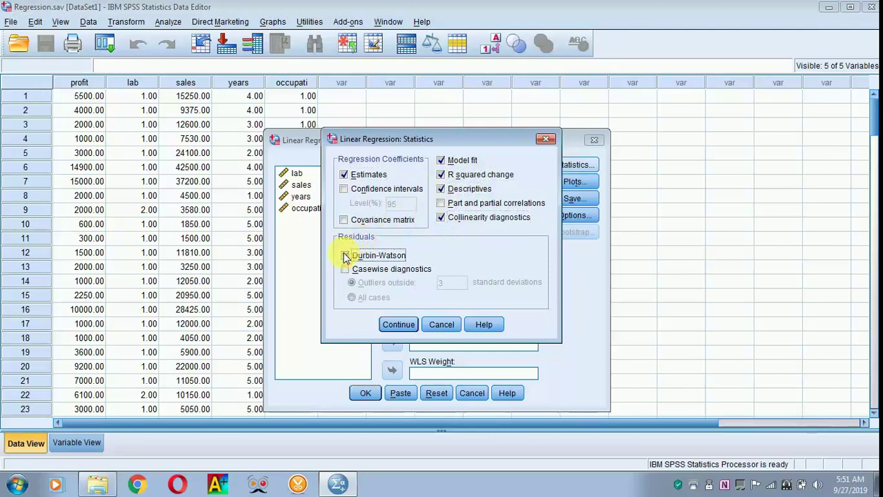
click(393, 328)
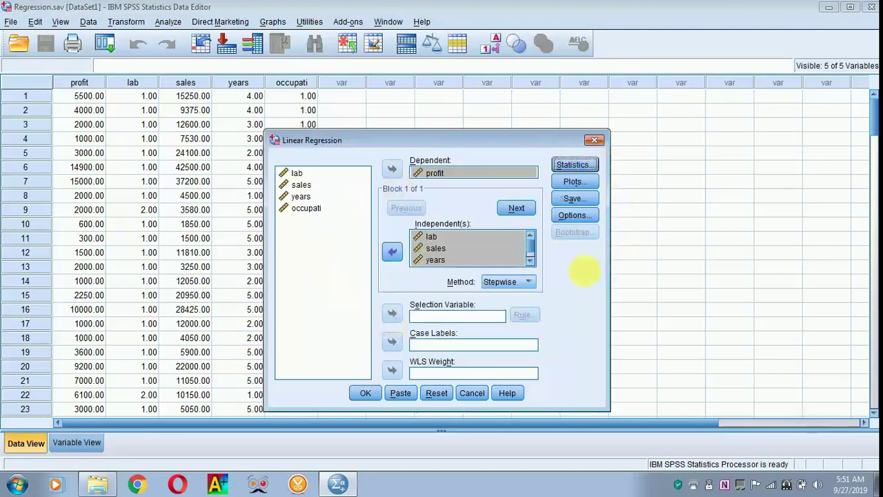
Run the stepwise regression and scroll the output past Descriptive Statistics and Correlations for 150 cases.
click(364, 393)
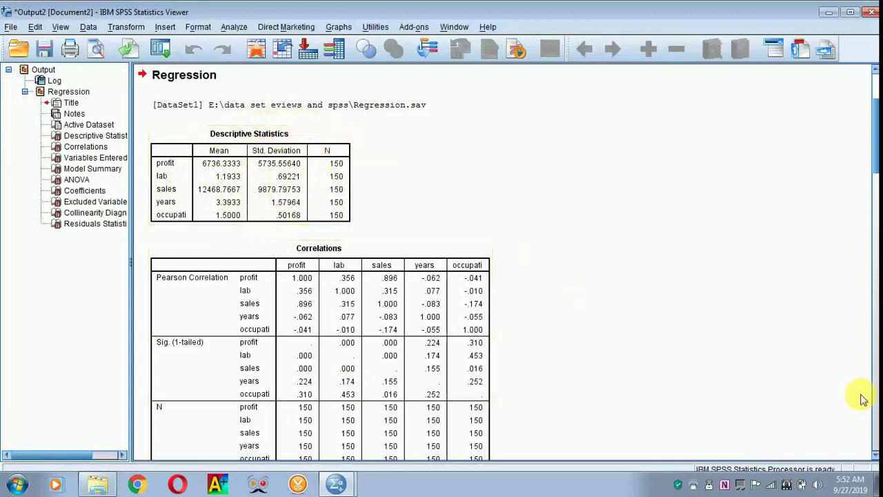
click(874, 456)
click(875, 456)
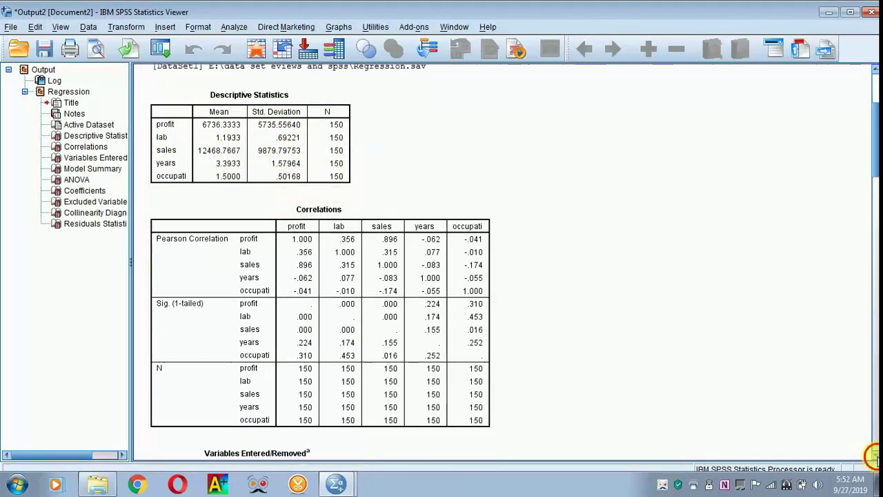
click(875, 456)
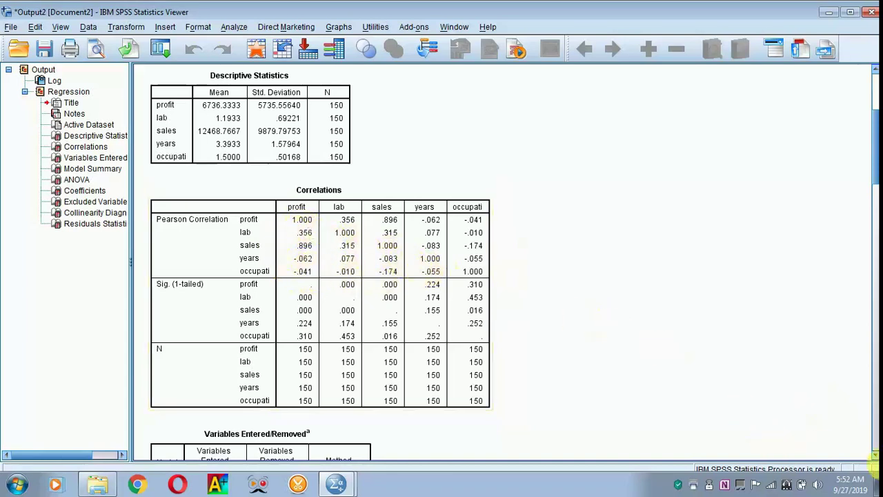
Select the Model Summary for three stepwise models, R Square reaching .822, Durbin-Watson 1.112.
click(875, 455)
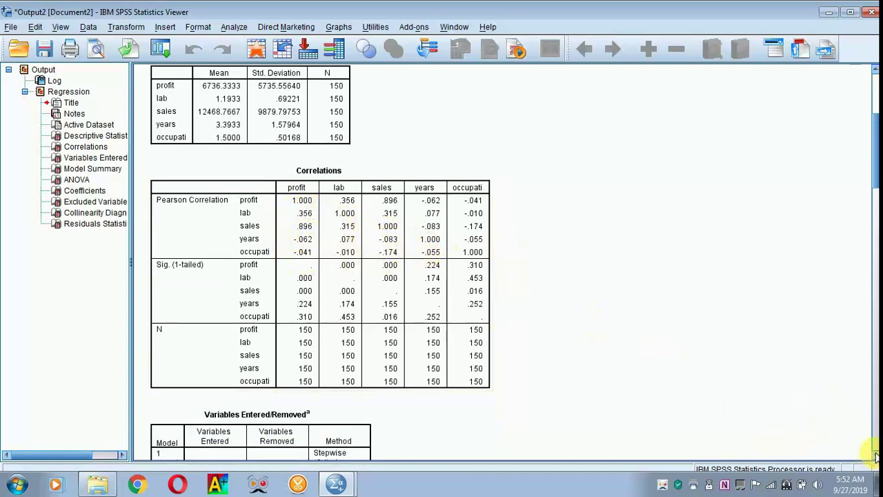
click(875, 455)
click(875, 455)
click(875, 455)
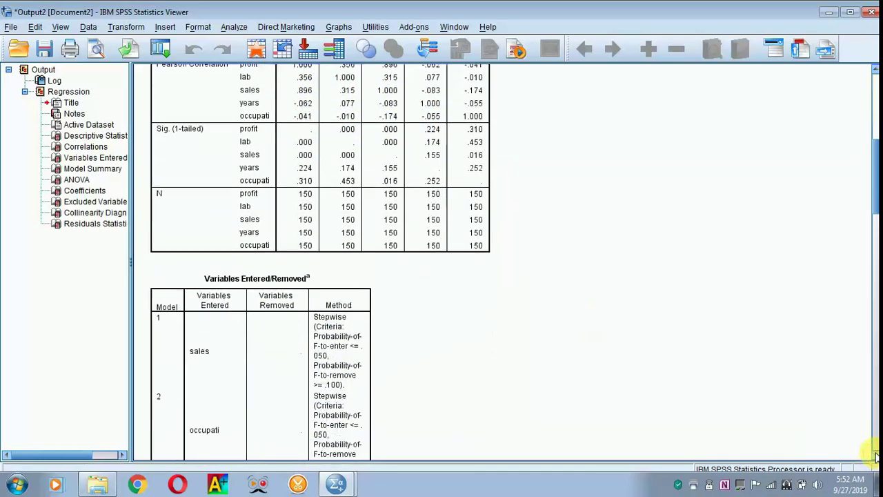
click(875, 456)
click(875, 455)
click(874, 455)
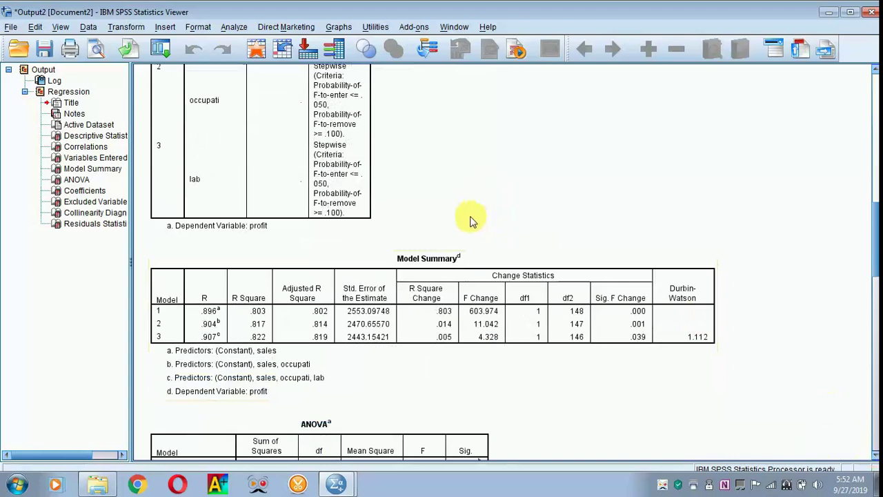
click(428, 263)
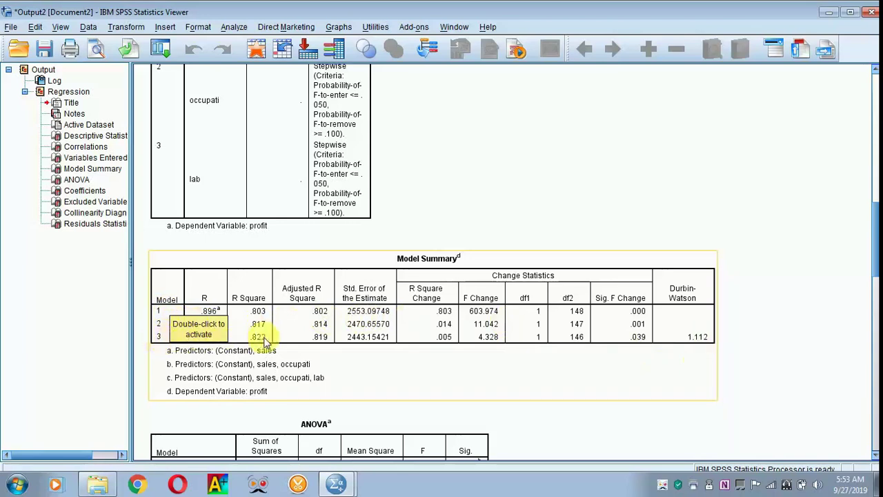
Review the full ANOVA table for models 1–3 with F values 603.974, 327.998 and 225.058.
click(875, 457)
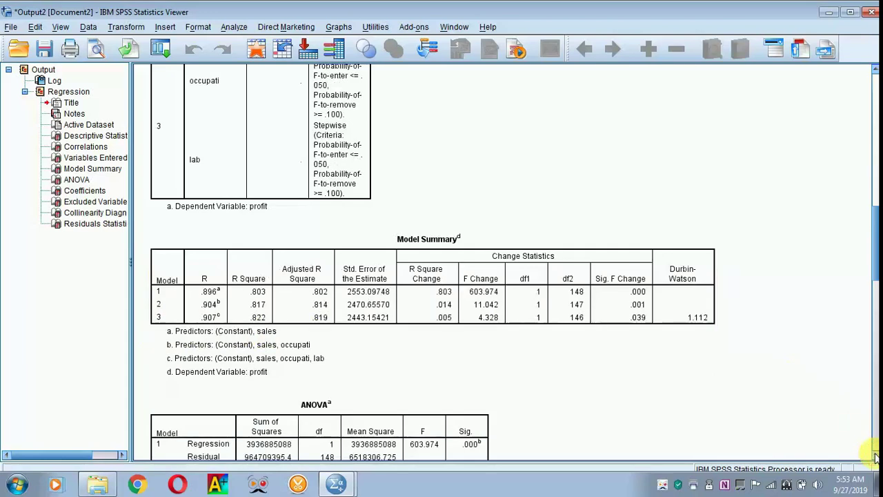
click(875, 457)
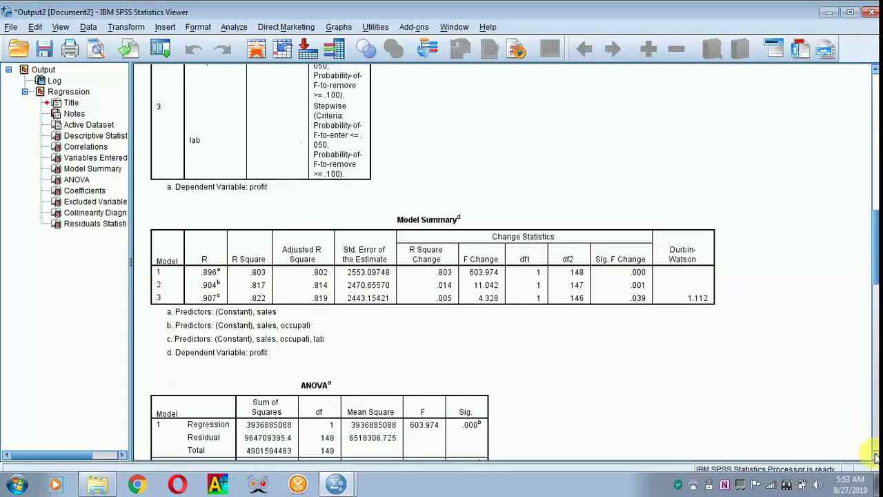
click(875, 456)
click(875, 457)
click(875, 456)
click(874, 457)
click(875, 457)
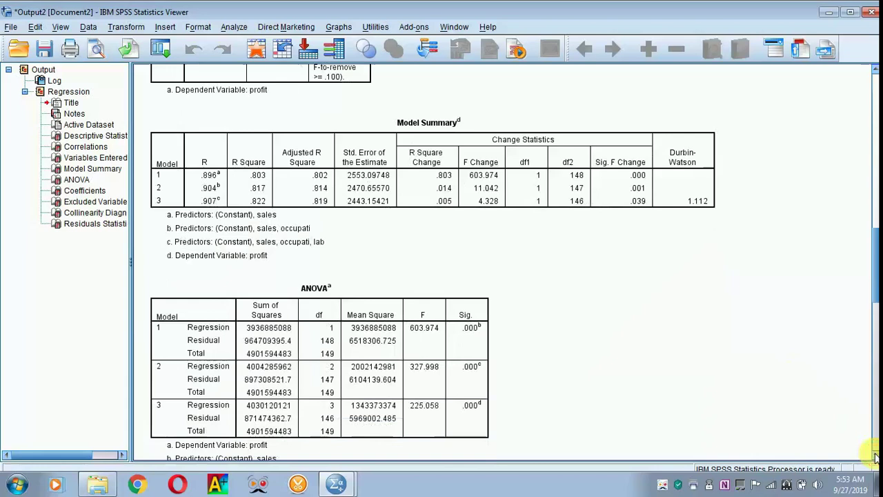
click(875, 457)
click(875, 456)
click(302, 304)
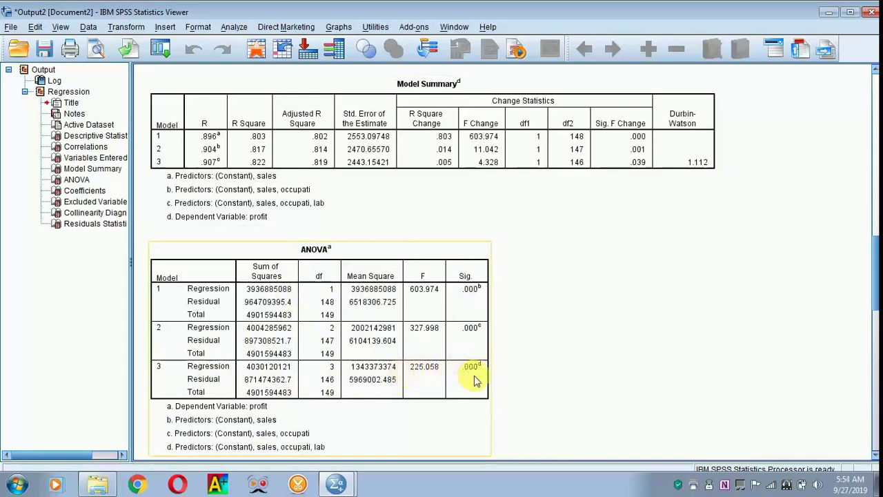
click(596, 401)
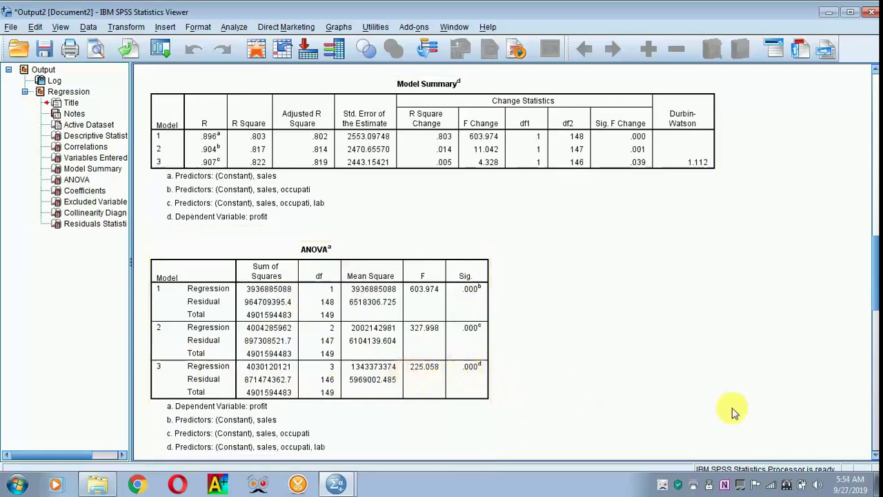
click(875, 456)
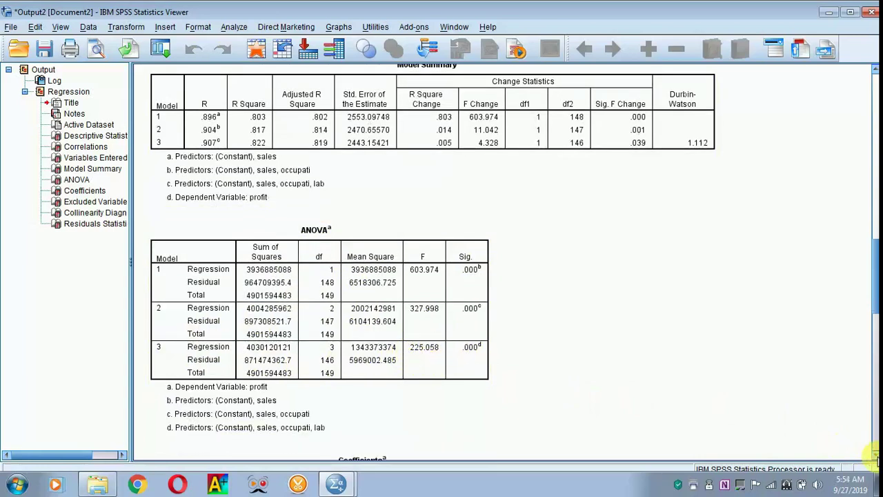
Select the Coefficients table showing Tolerance and VIF values for all three models.
click(875, 455)
click(875, 455)
click(875, 455)
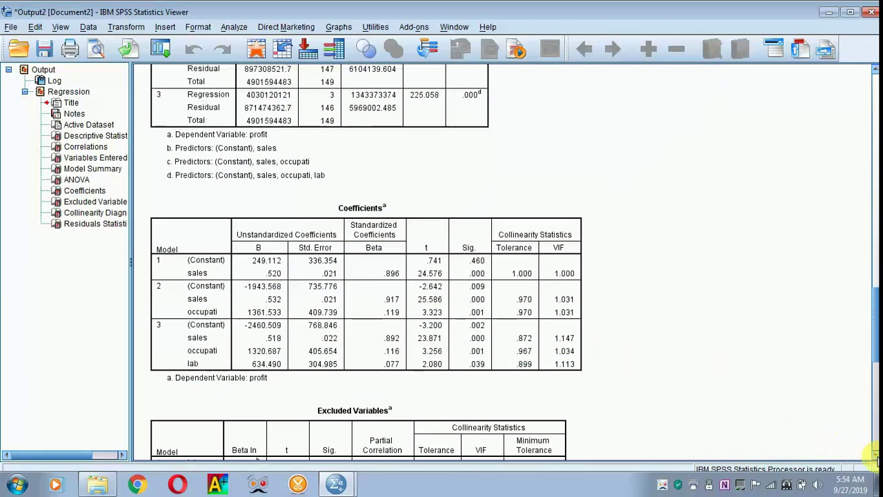
click(505, 225)
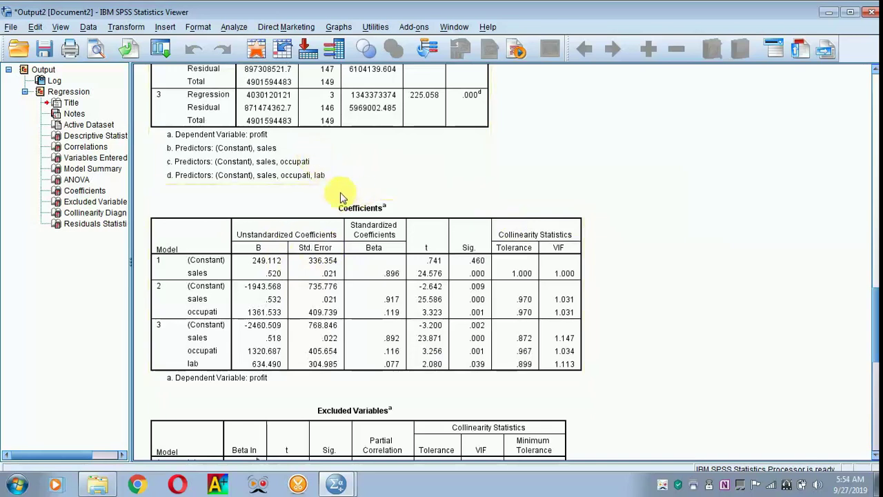
click(306, 285)
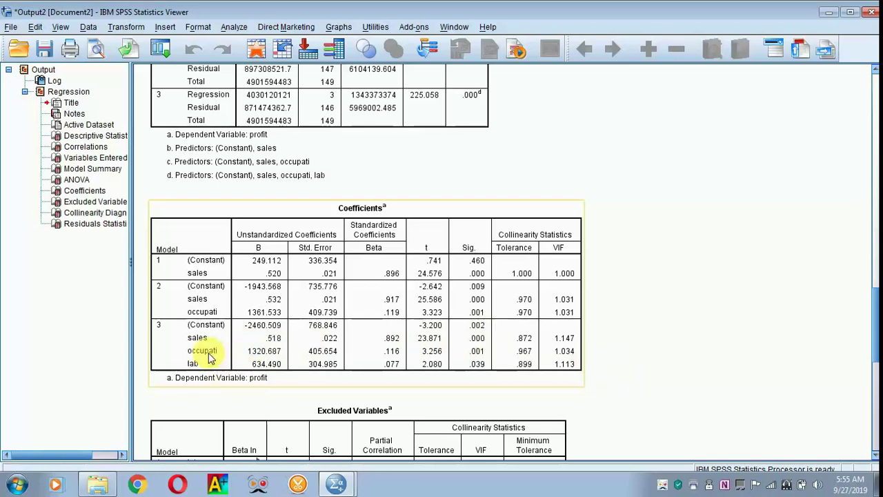
Show BUSINESS and SERVICE labels in the Regression.sav occupati column, then return to the output.
click(328, 440)
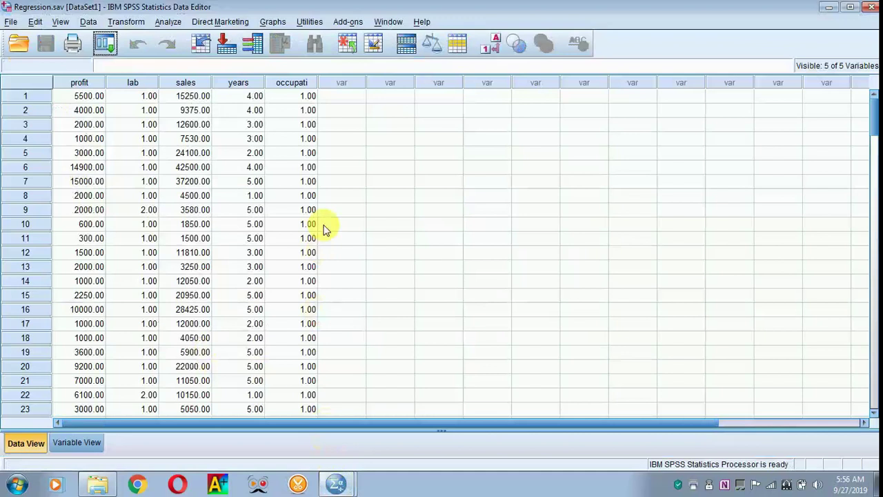
click(875, 395)
click(875, 395)
click(875, 396)
click(875, 395)
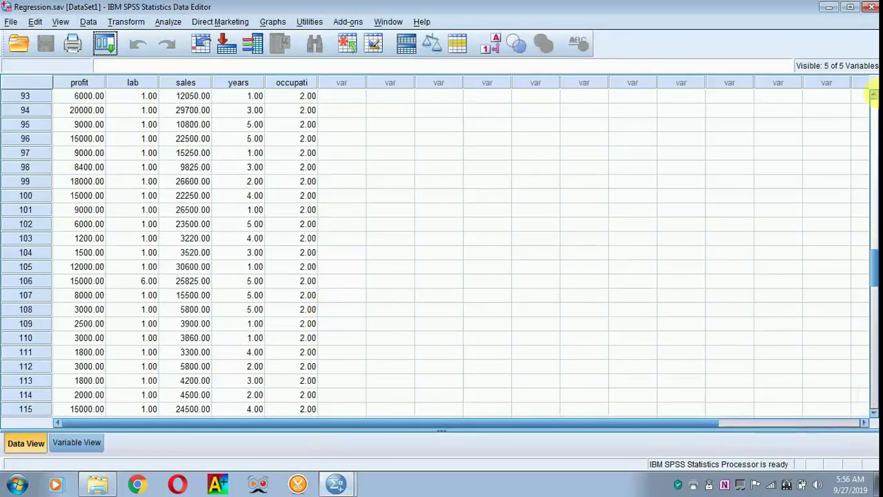
click(875, 116)
click(875, 116)
click(875, 116)
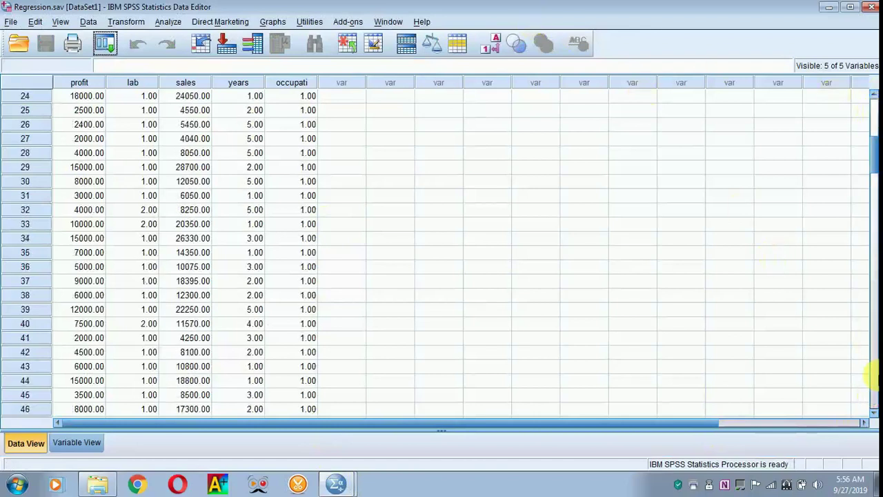
click(875, 381)
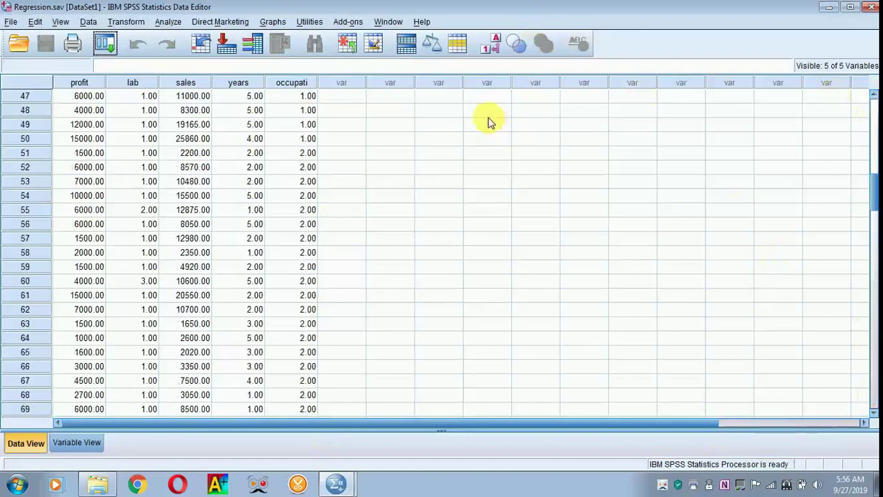
click(494, 51)
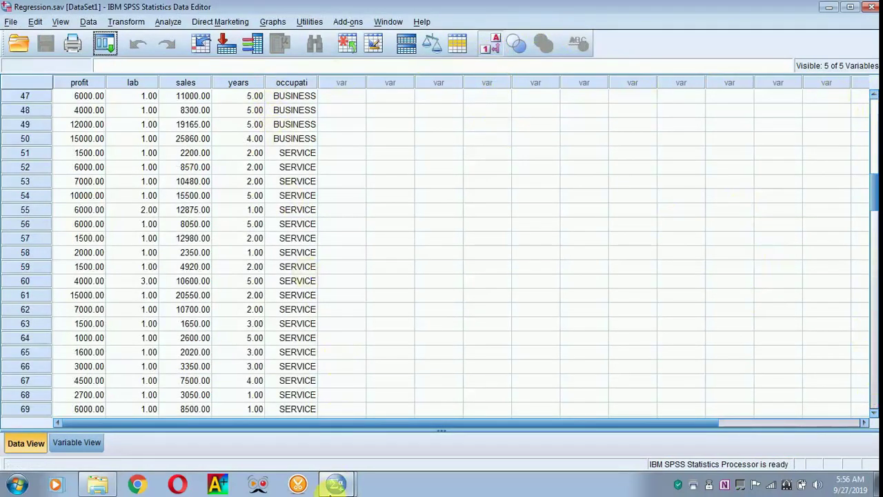
click(324, 464)
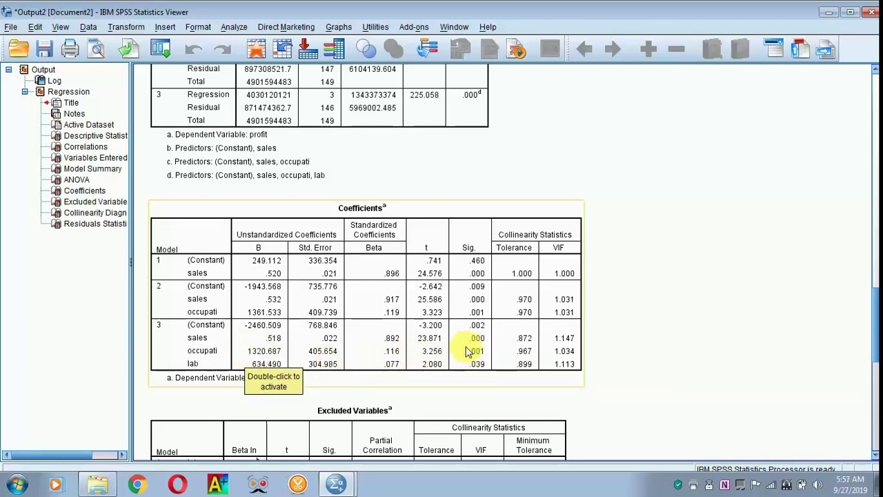
click(376, 392)
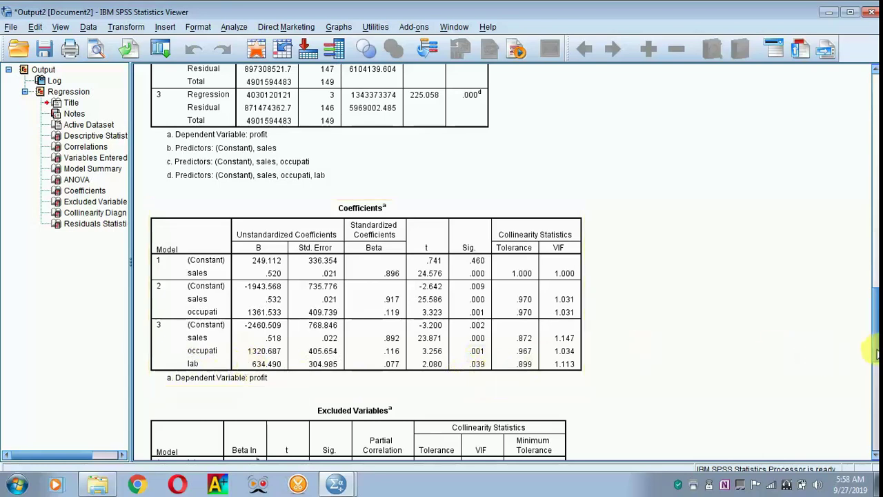
Revisit the Model Summary, then display the Coefficients and full Excluded Variables tables.
drag(876, 353, 876, 292)
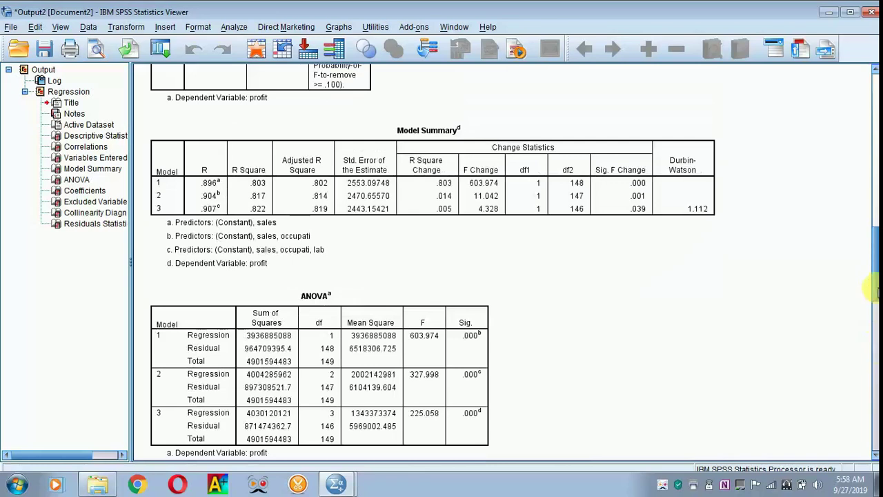
click(594, 190)
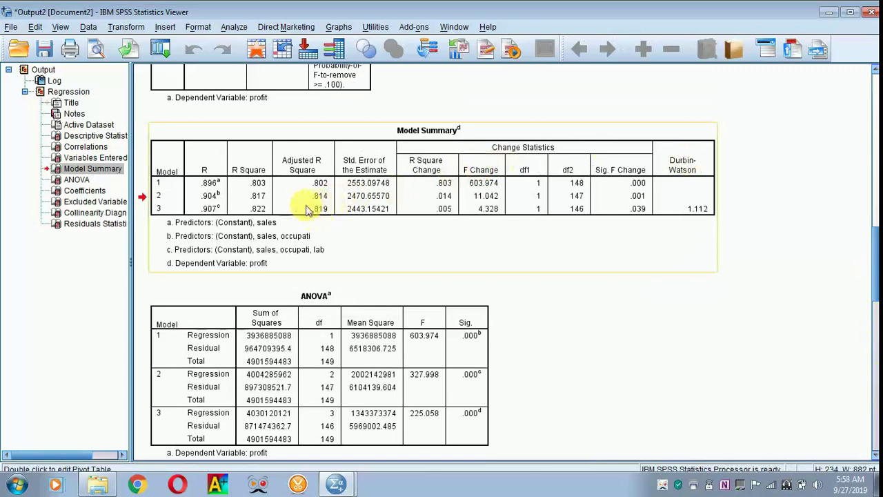
click(816, 224)
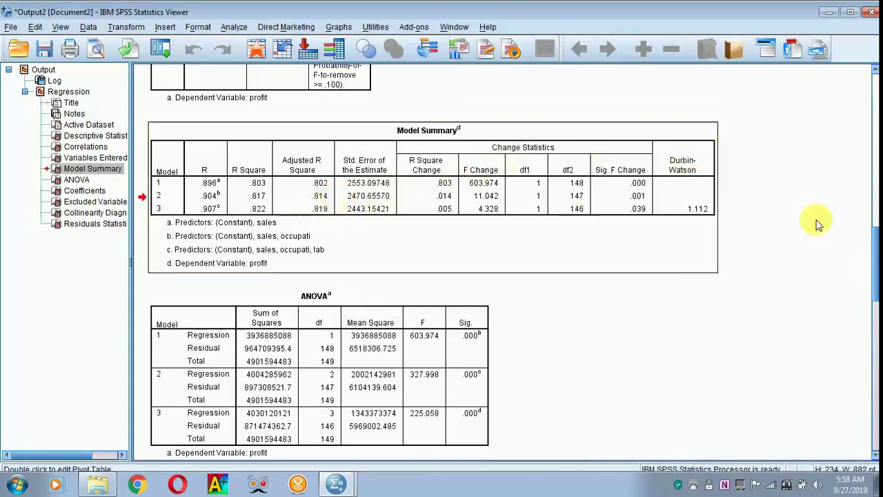
drag(874, 245, 875, 308)
click(403, 256)
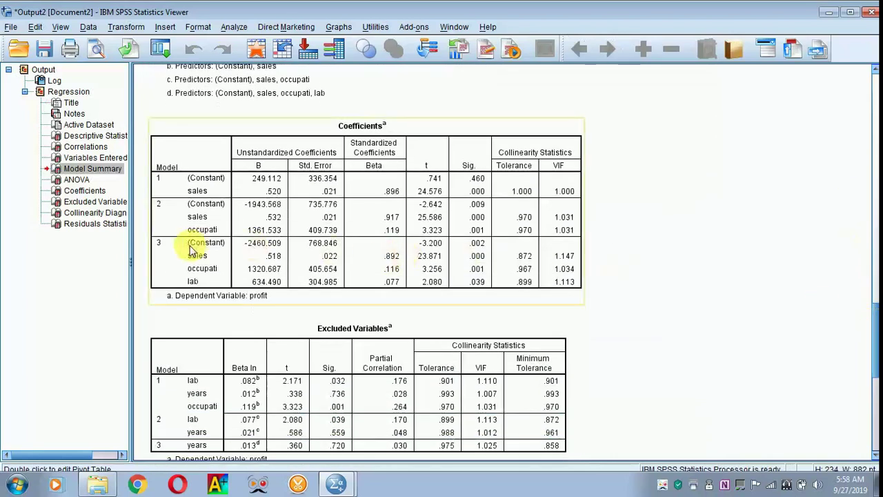